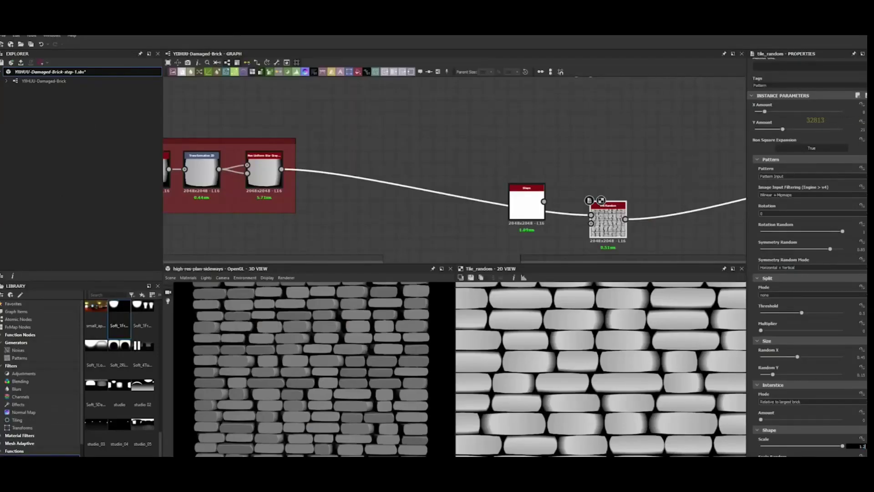
Commit a Tile Random Shape Scale of 1.2 to enlarge the brick shapes.
key("Return")
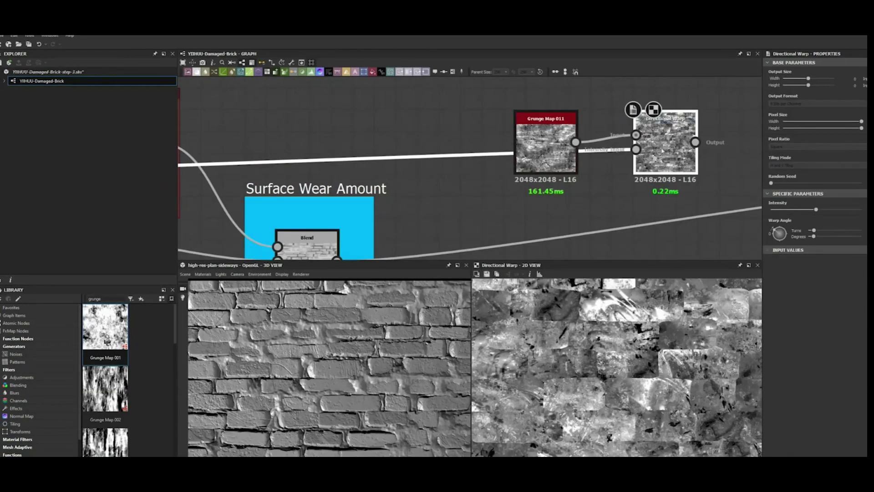
Increase the Directional Warp intensity, set histogram position to 0.62, and raise Rust Spreading.
mouse_move(816, 210)
left_mouse_down()
mouse_move(806, 210)
mouse_move(824, 210)
left_mouse_up()
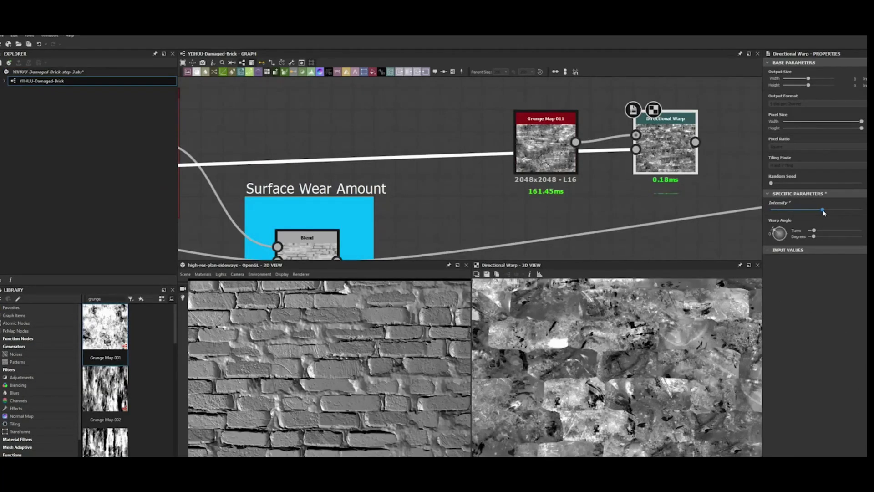
left_click_drag(824, 210, 820, 210)
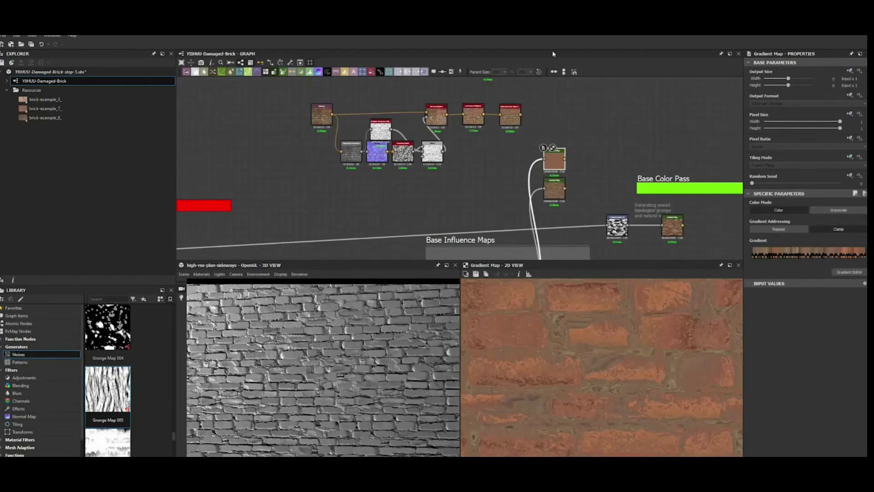
scroll(583, 137, "down", 3)
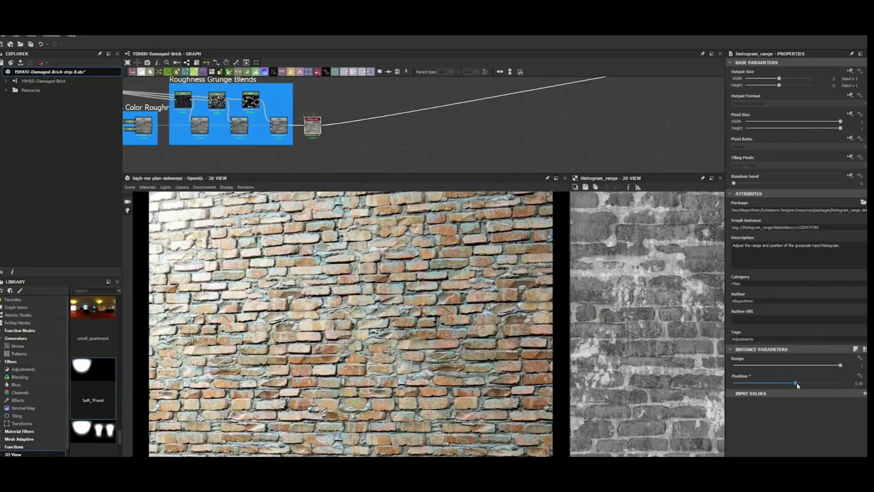
left_click_drag(797, 385, 800, 385)
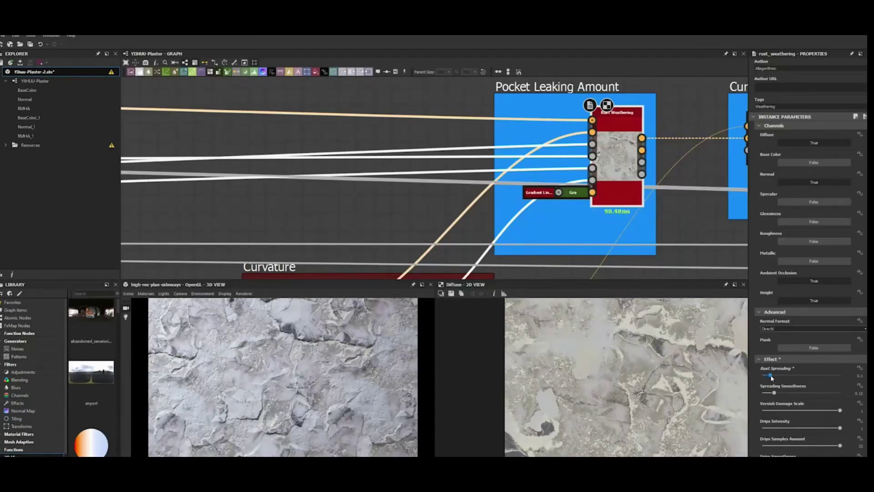
left_click_drag(770, 375, 795, 376)
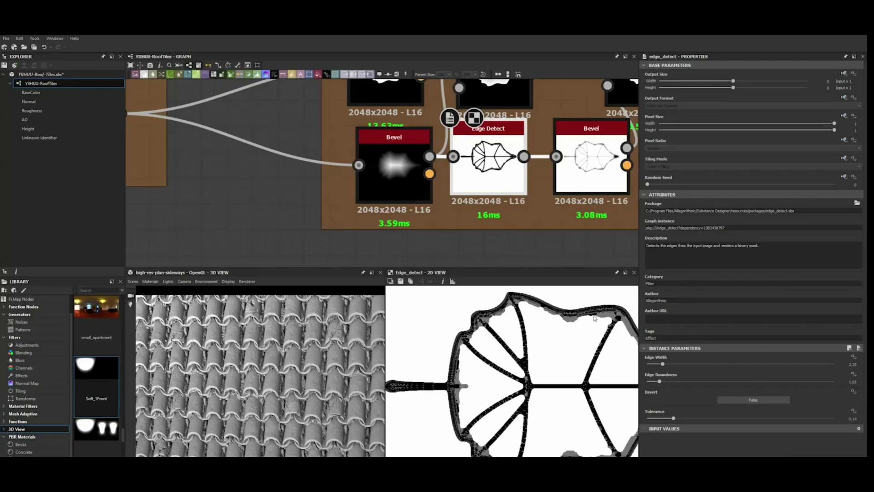
Edit the wood preview's Point Light Intensity, show the 3D View Lights settings, and shift a roof support.
scroll(595, 318, "down", 3)
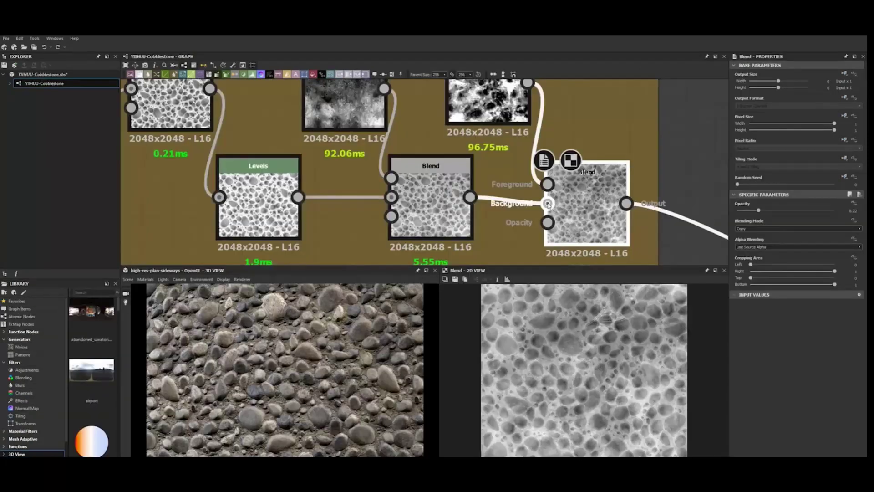
middle_click_drag(542, 108, 536, 175)
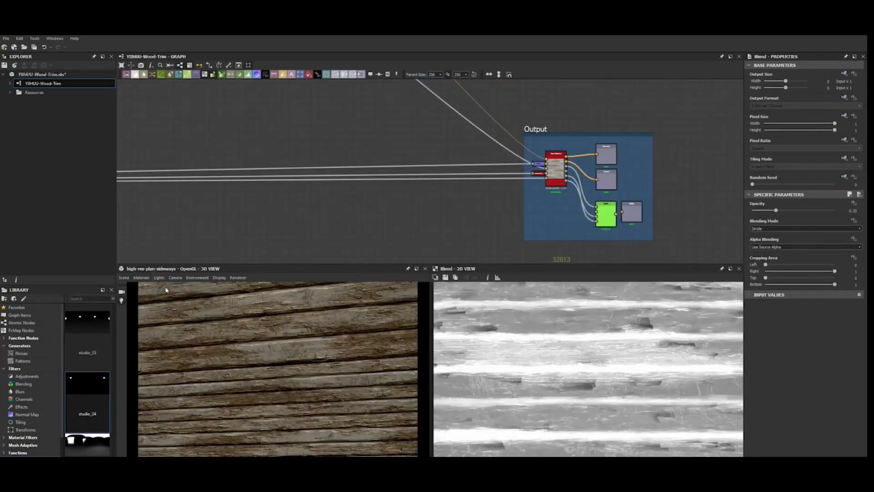
double_click(854, 222)
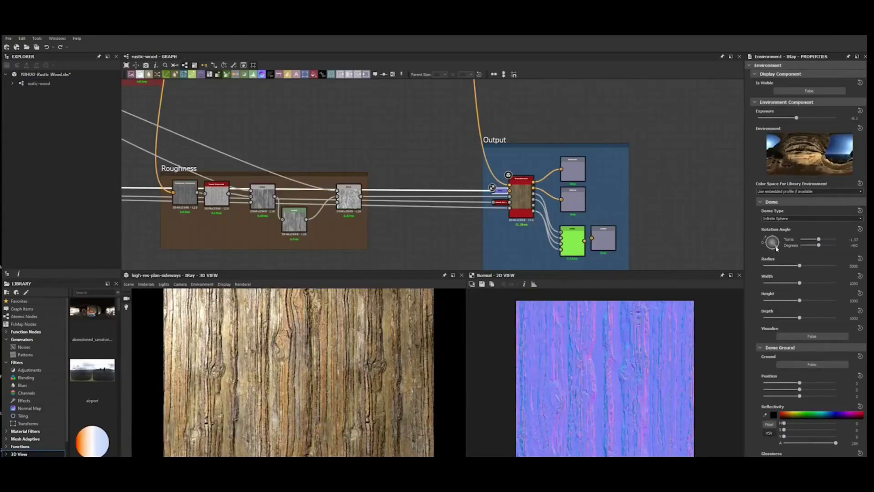
left_click(164, 284)
left_click(175, 294)
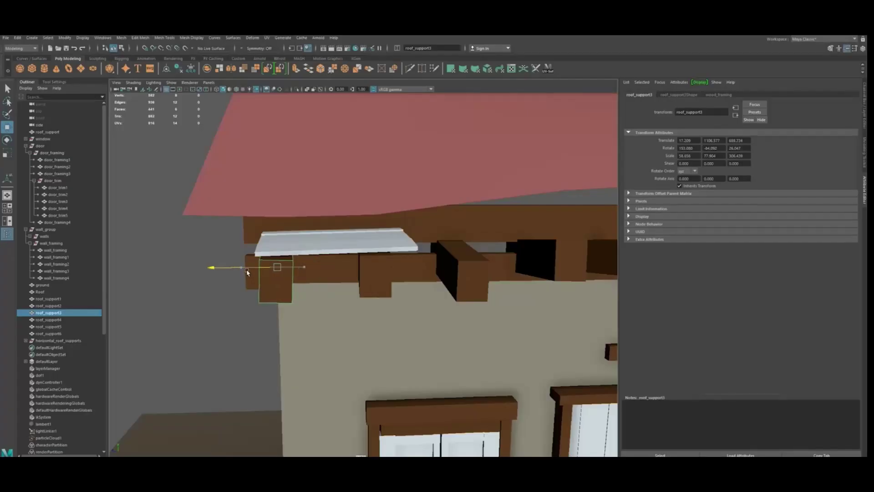
left_click_drag(238, 273, 242, 273)
Nudge another roof support into alignment and reposition the door's UV shell on the wood texture.
left_click(371, 272)
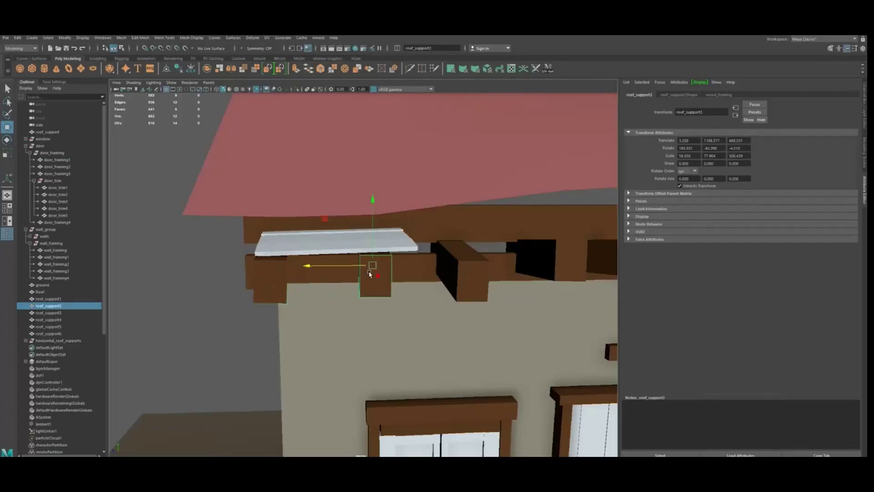
left_click_drag(330, 266, 334, 266)
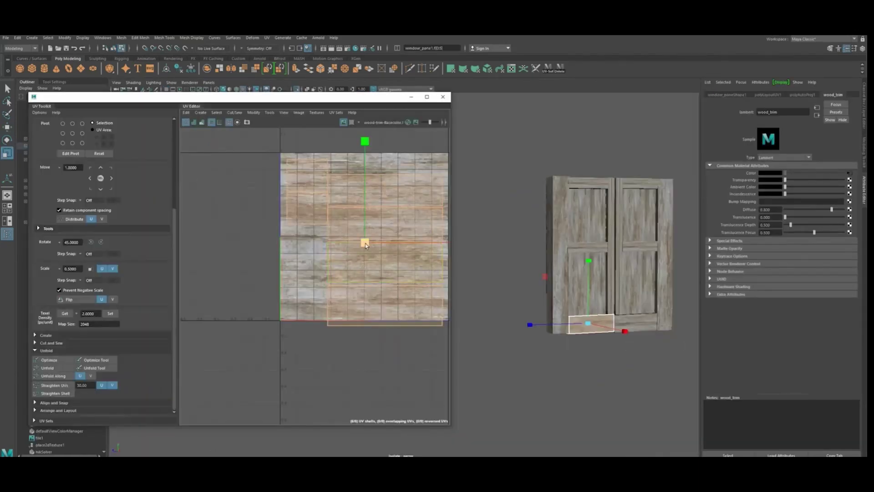
left_click_drag(365, 245, 365, 242)
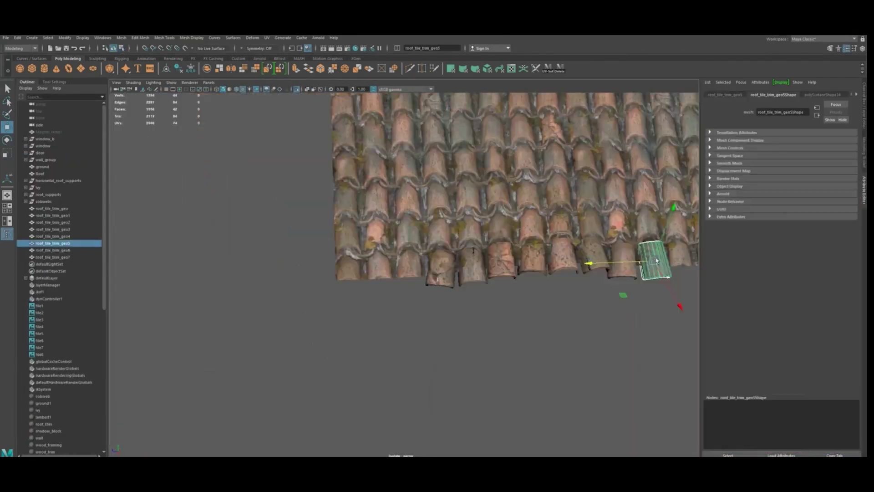
Duplicate a roof tile and place it along the roof's lower edge.
key("ctrl+d")
left_click_drag(621, 295, 388, 310)
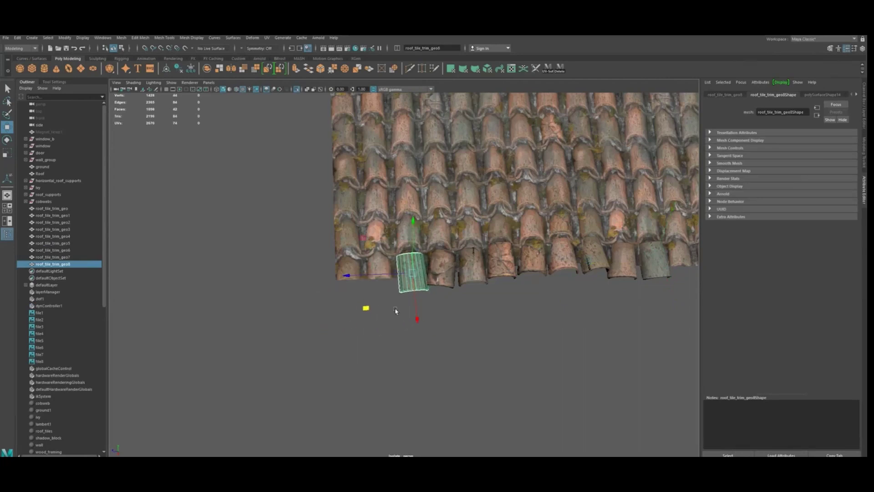
key("e")
key("w")
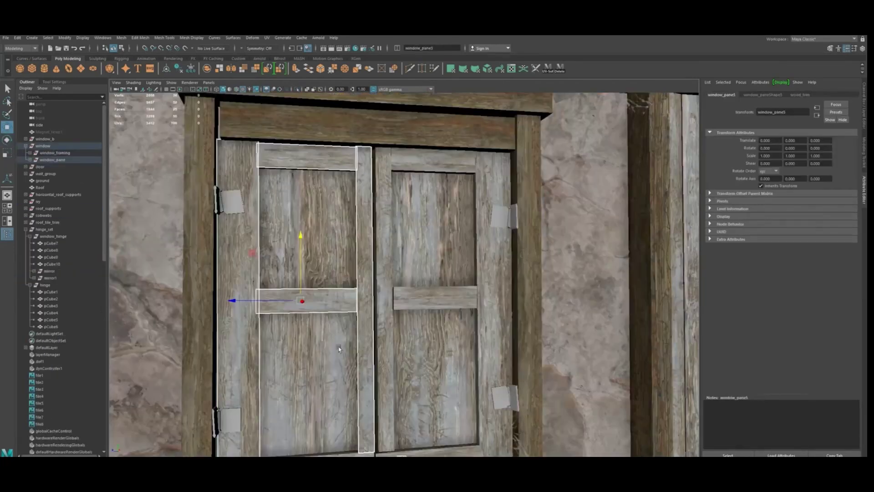
scroll(339, 349, "down", 5)
Group the selected shutter pieces with Ctrl+G, then select the left window shutter.
left_click(342, 389)
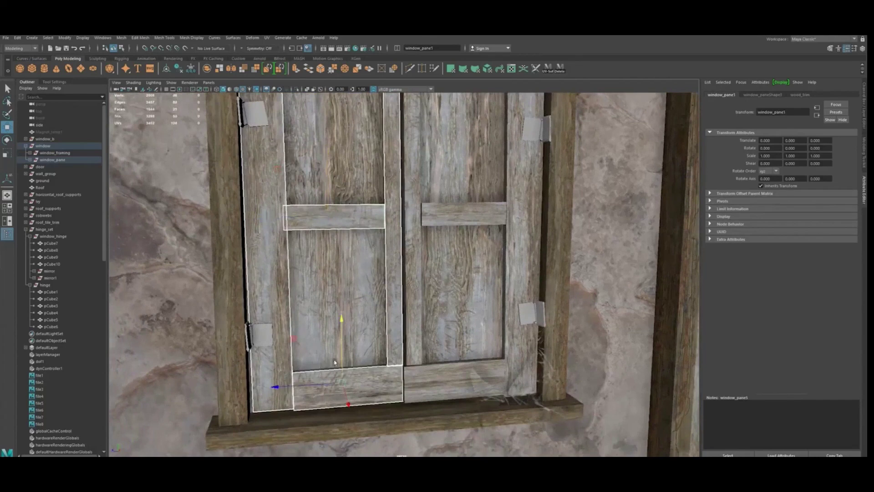
scroll(341, 389, "up", 5)
key("ctrl+g")
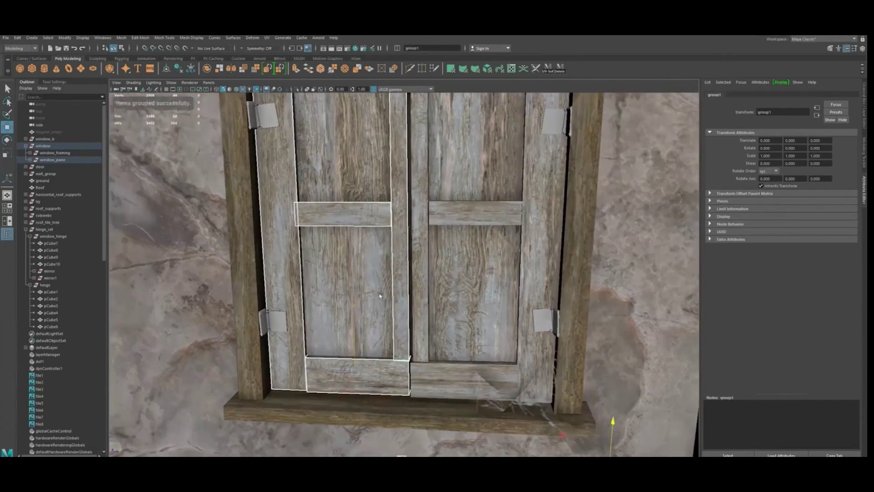
scroll(384, 308, "down", 5)
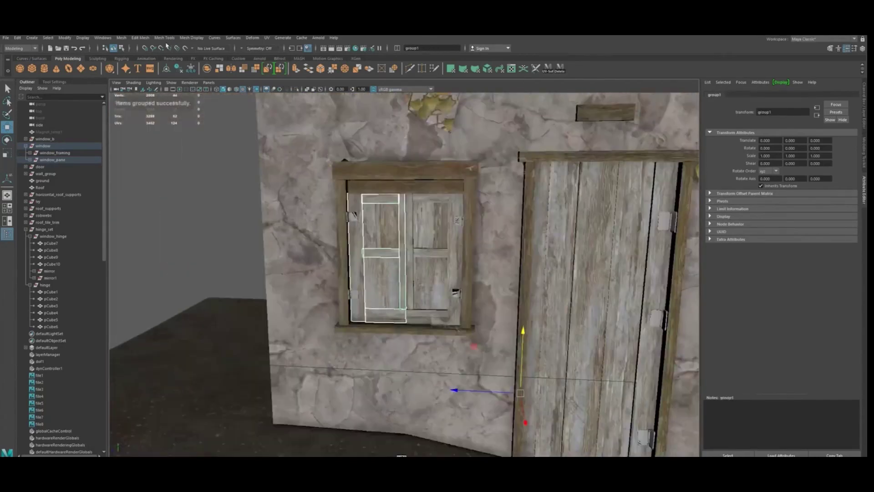
left_click(388, 269)
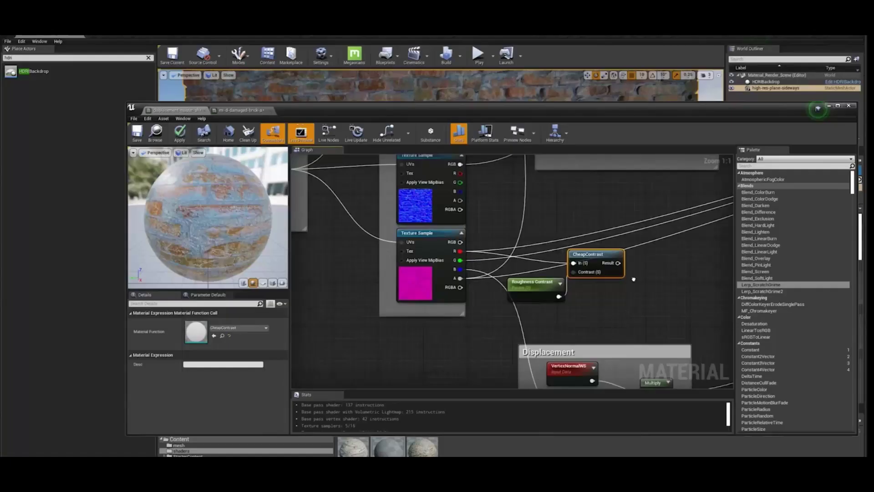
scroll(624, 269, "up", 1)
left_click(643, 261)
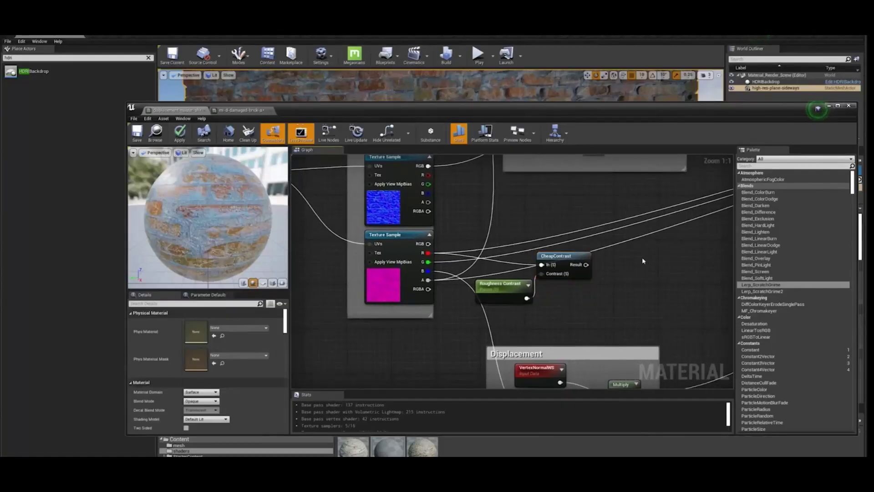
Feed CheapContrast into a new Multiply node, place an Add node, and lower the brick Specular.
left_click(646, 260)
left_click_drag(586, 265, 652, 270)
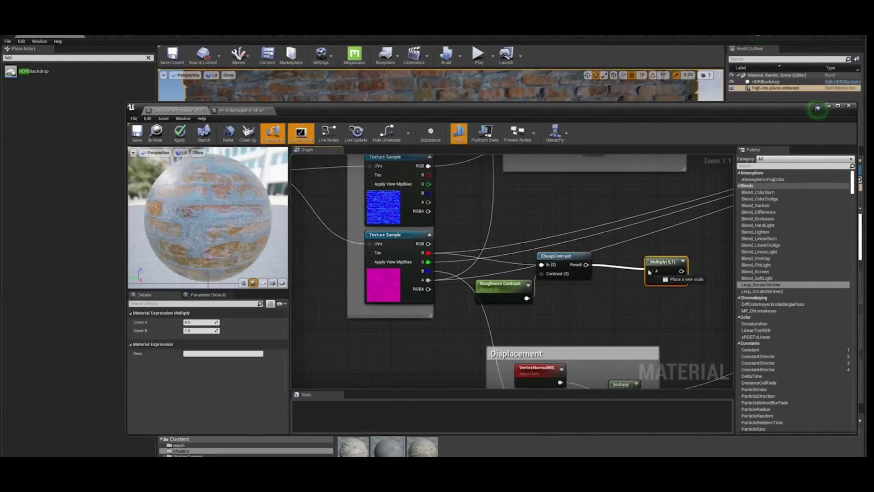
left_click(616, 299)
left_click(619, 296)
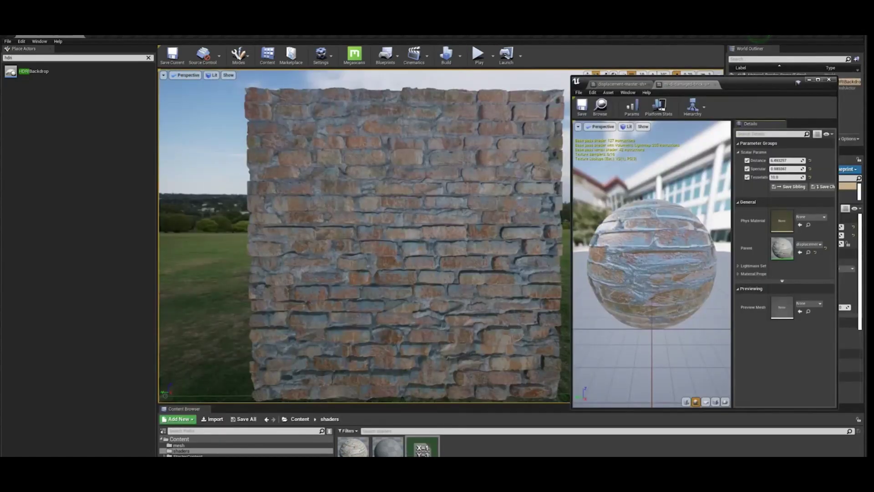
mouse_move(786, 168)
left_mouse_down()
mouse_move(774, 168)
mouse_move(794, 169)
left_mouse_up()
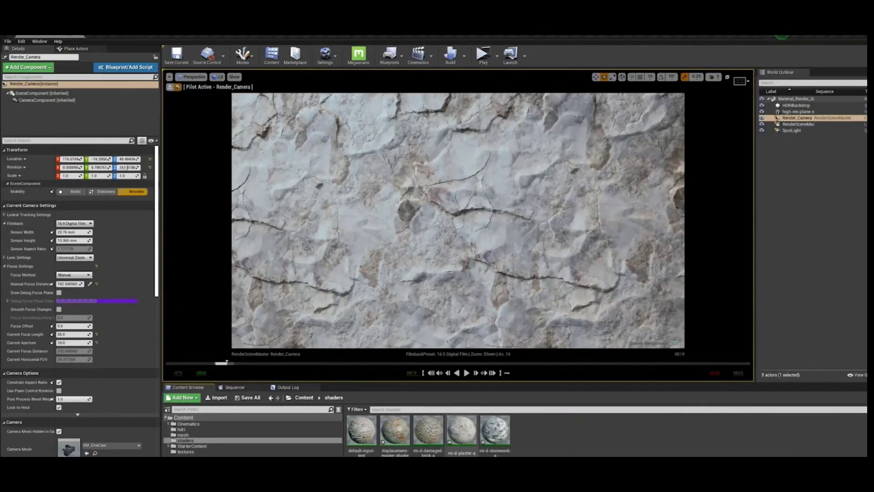
Apply the mi-d-stonework material to the house wall.
left_click_drag(495, 430, 464, 207)
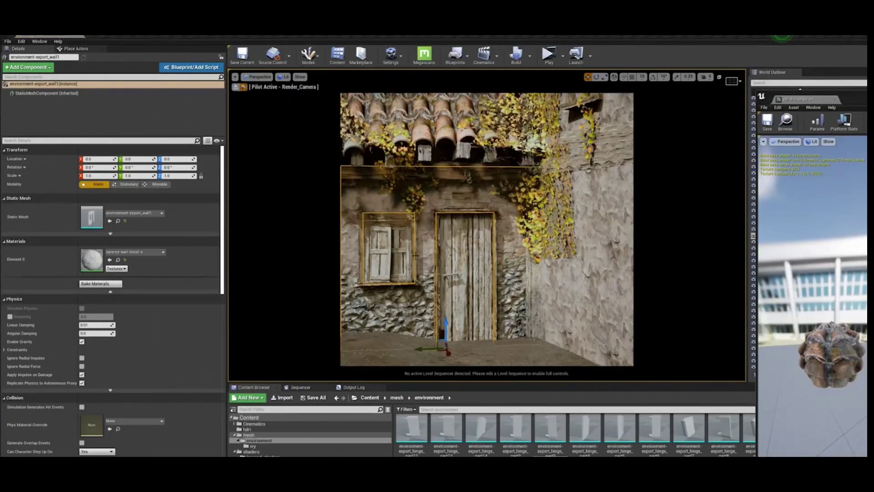
left_click_drag(420, 310, 420, 310)
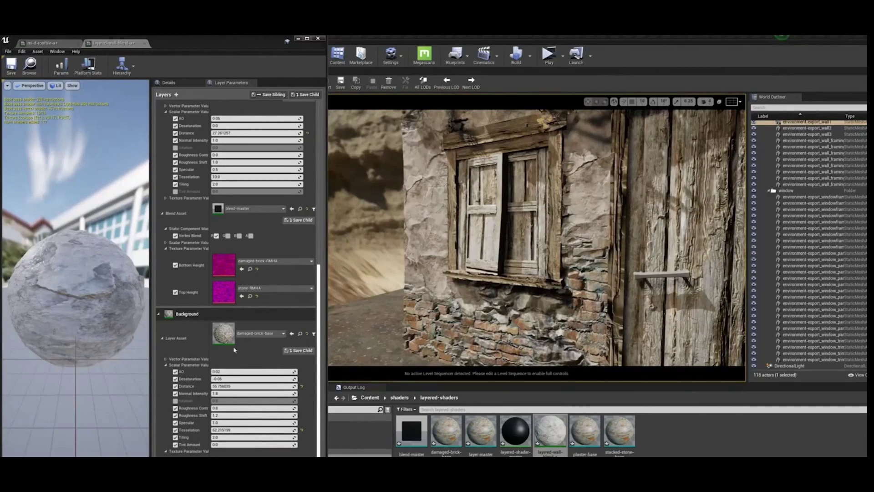
scroll(208, 170, "up", 10)
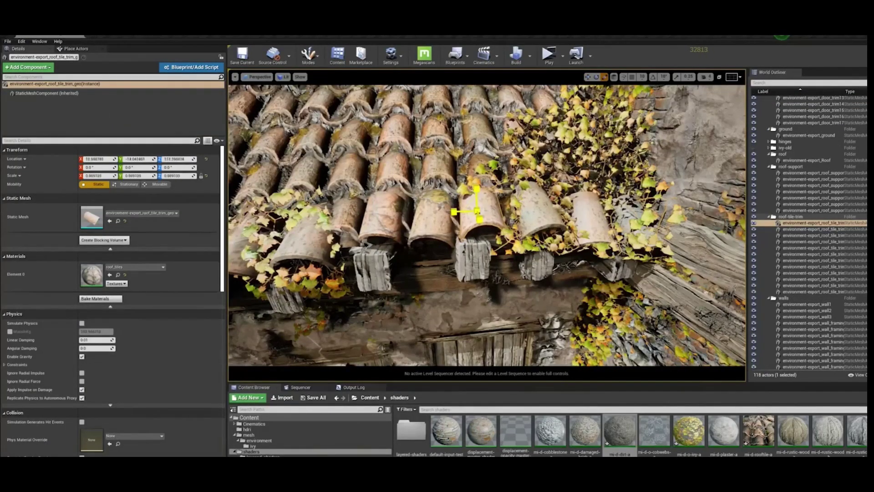
Move a roof tile, then set a neighbouring tile's pivot offset at the clicked spot.
key("w")
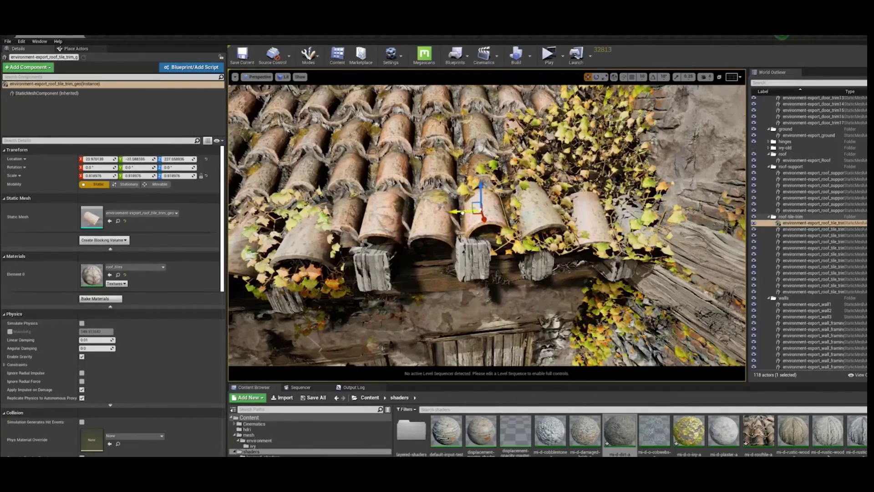
left_click(542, 217)
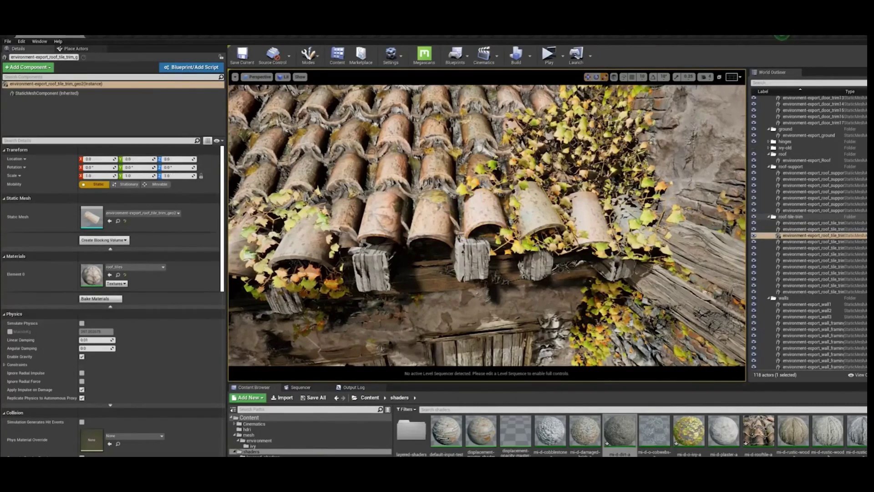
right_click(532, 211)
mouse_move(638, 416)
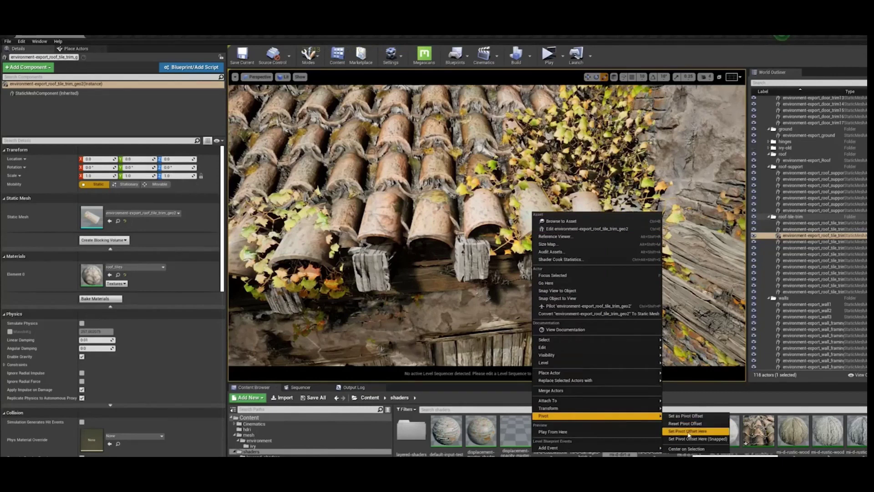
left_click(688, 430)
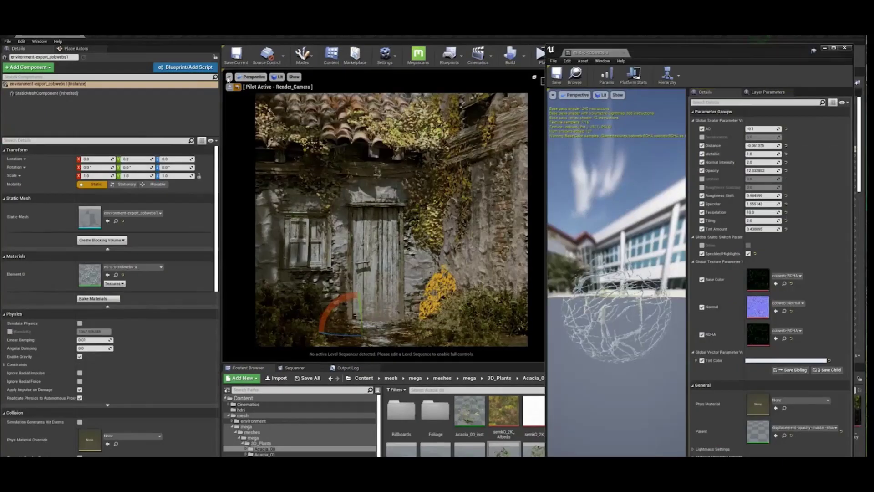
Enable Game View to hide editor gizmos and icons, clearing the wall selection.
left_click(229, 77)
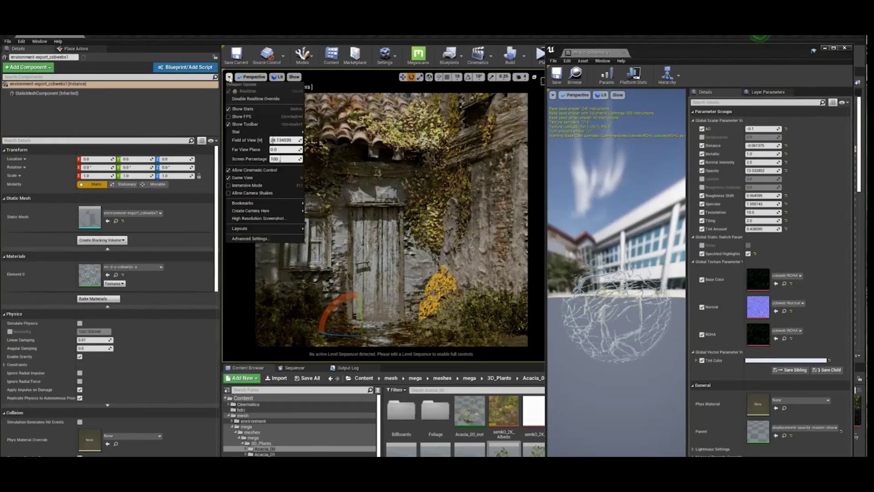
left_click(252, 170)
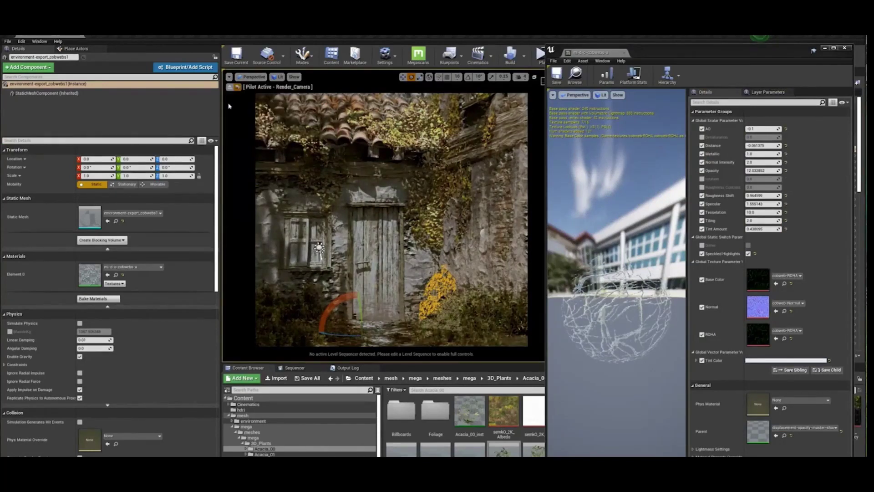
left_click(229, 77)
left_click(252, 171)
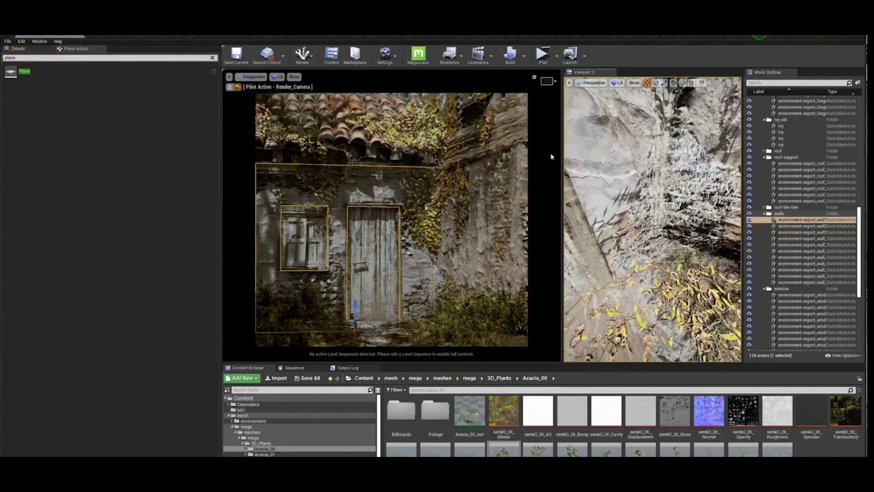
key("g")
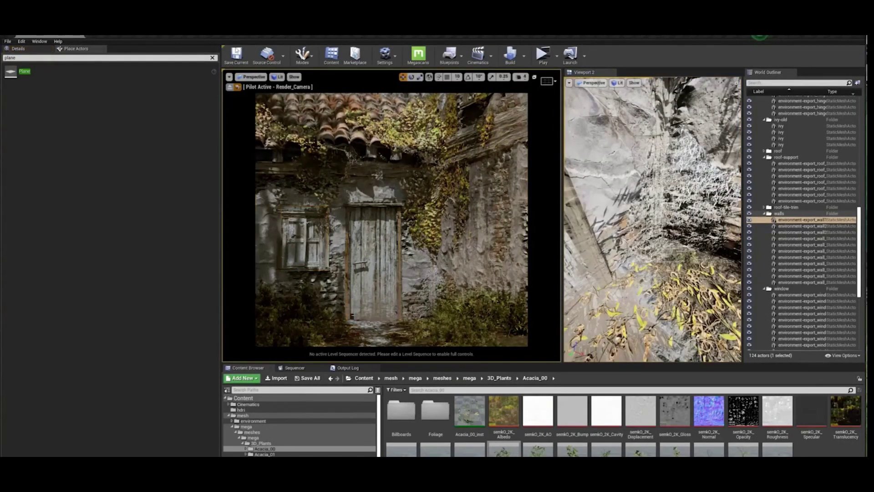
Switch the viewport to Render_Camera and bring up the High Resolution Screenshot settings.
left_click(252, 77)
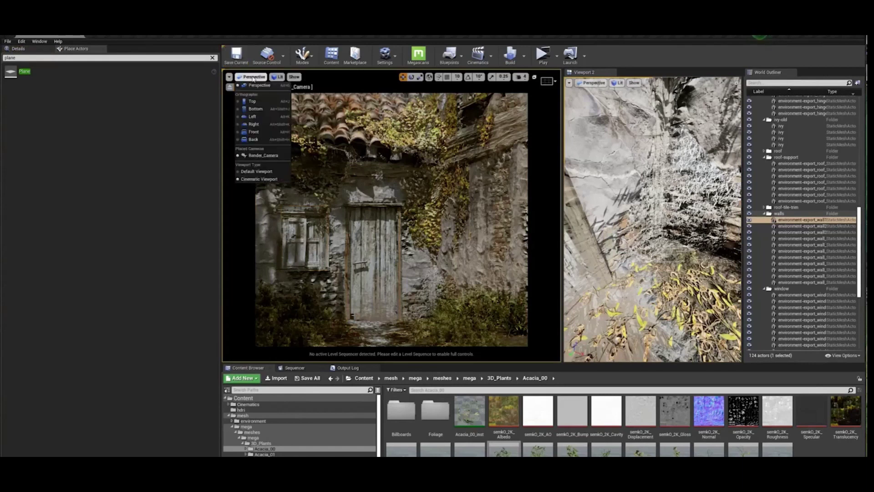
left_click(269, 154)
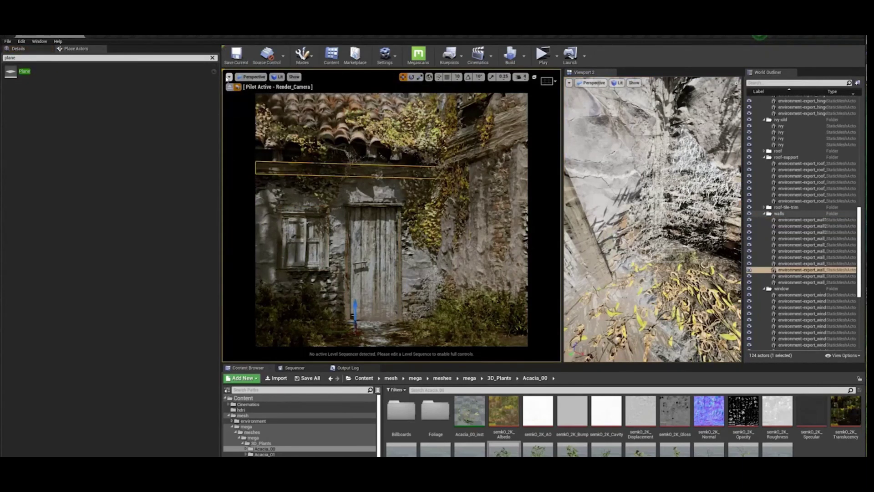
left_click(361, 262)
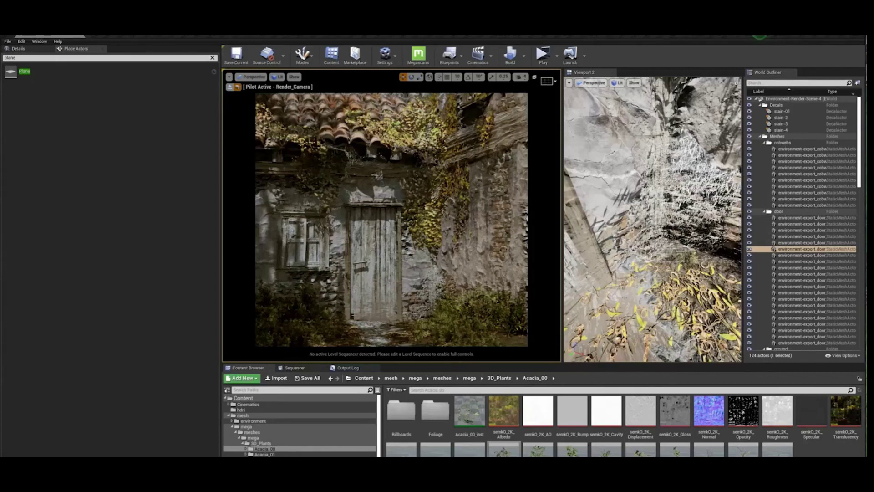
left_click(251, 76)
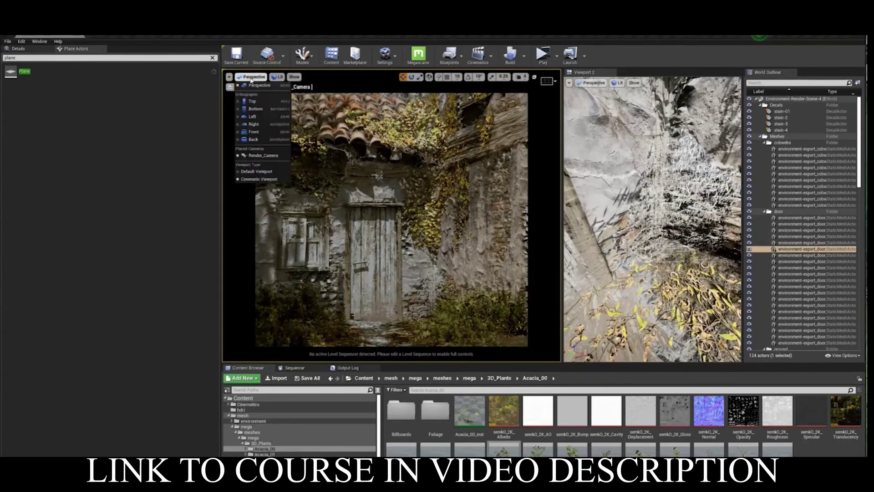
left_click(330, 160)
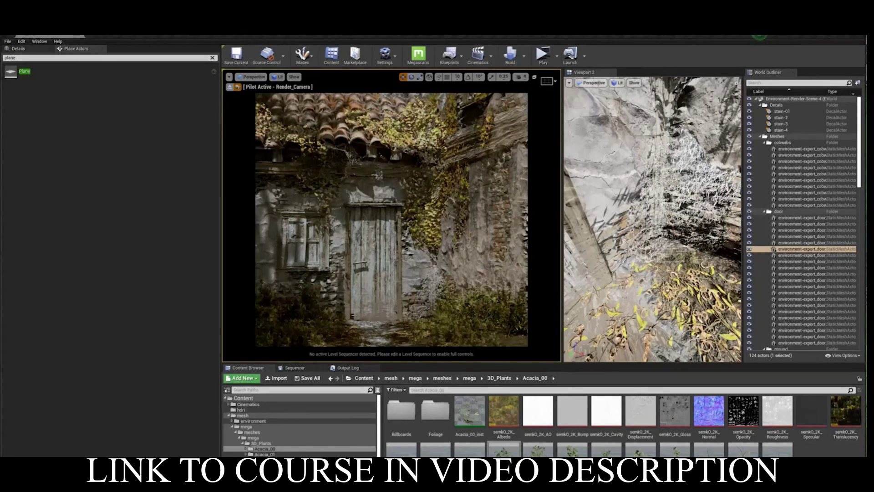
left_click(229, 77)
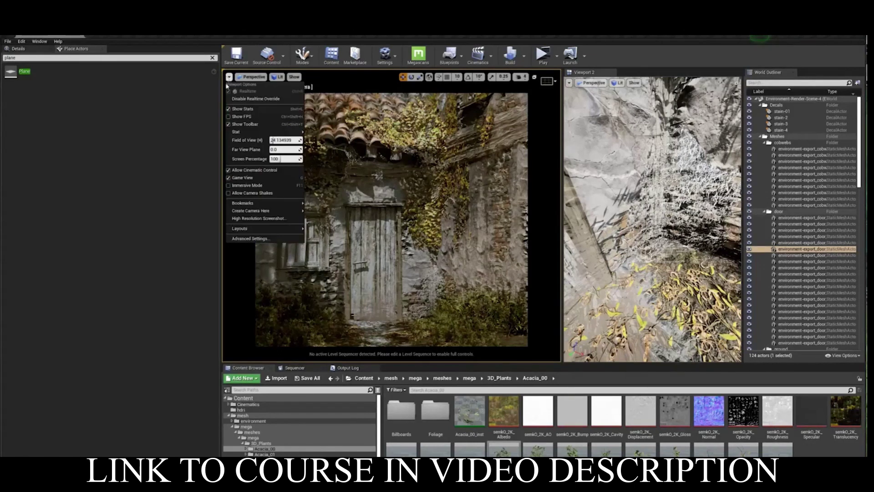
left_click(268, 218)
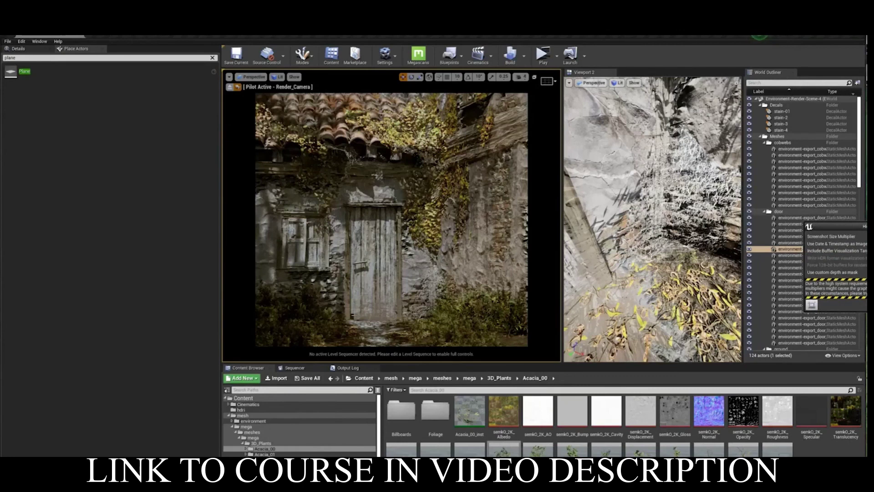